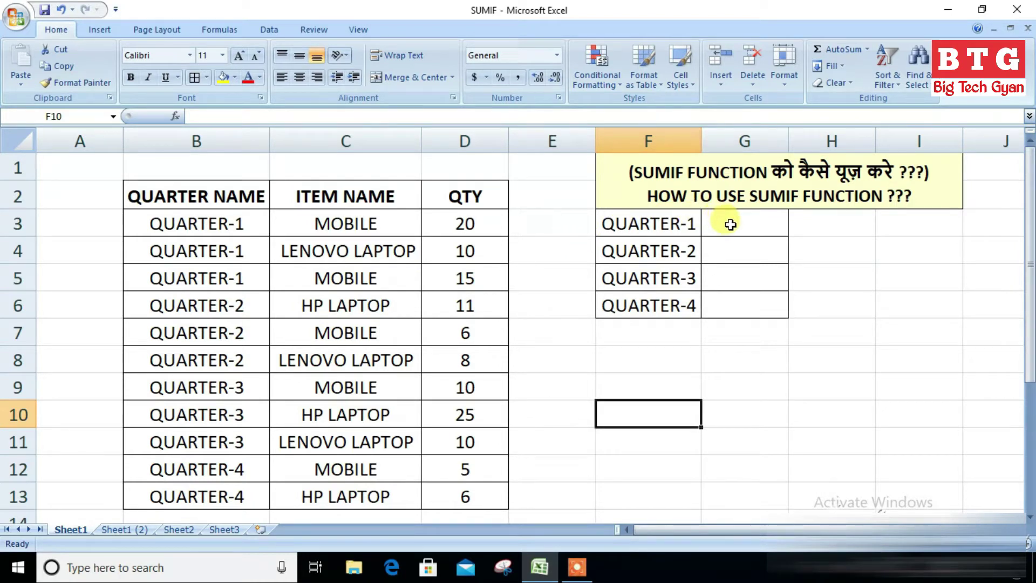
# Enter =SUMIF(B3:B13,F3,D3:D13) in G3 to total the QUARTER-1 quantities (45)
pyautogui.click(730, 225)
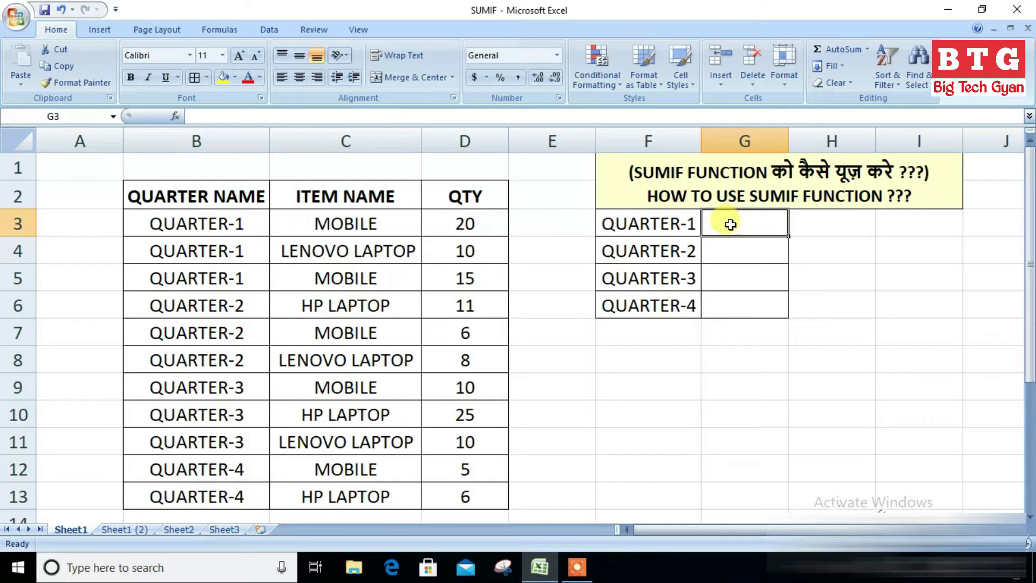
pyautogui.write('=')
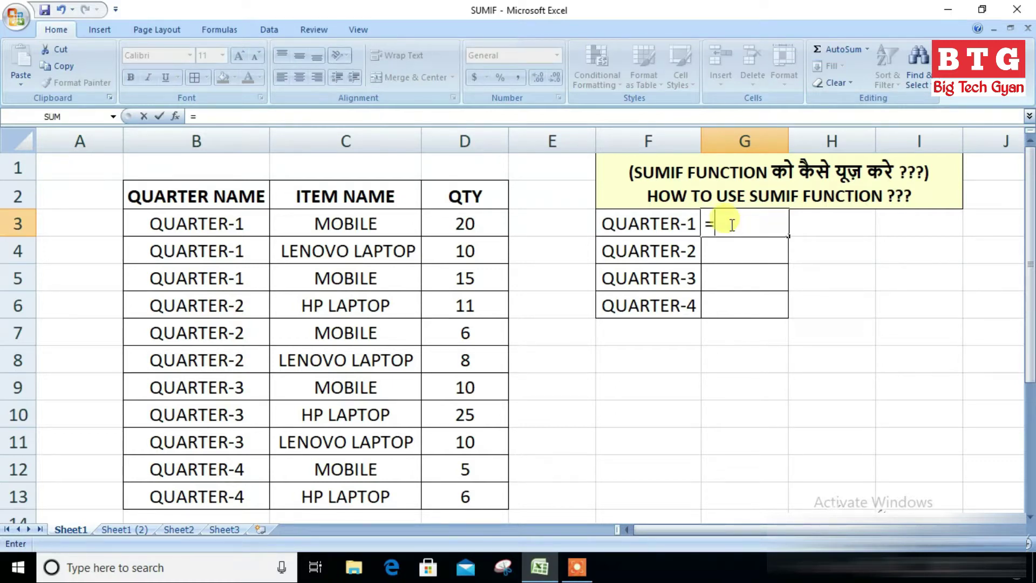
pyautogui.write('SUMIF')
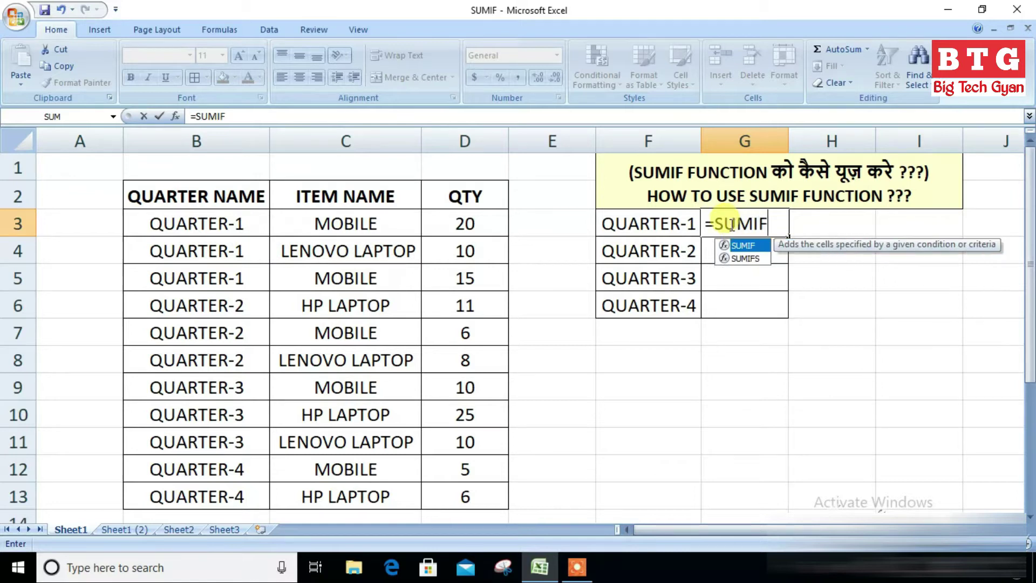
pyautogui.write('(')
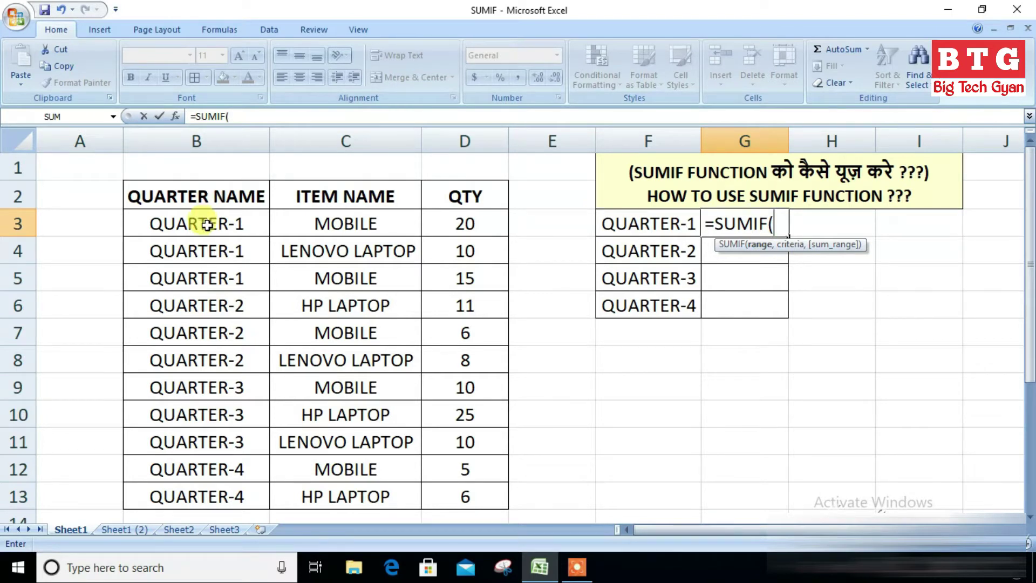
pyautogui.moveTo(206, 223); pyautogui.dragTo(215, 494)
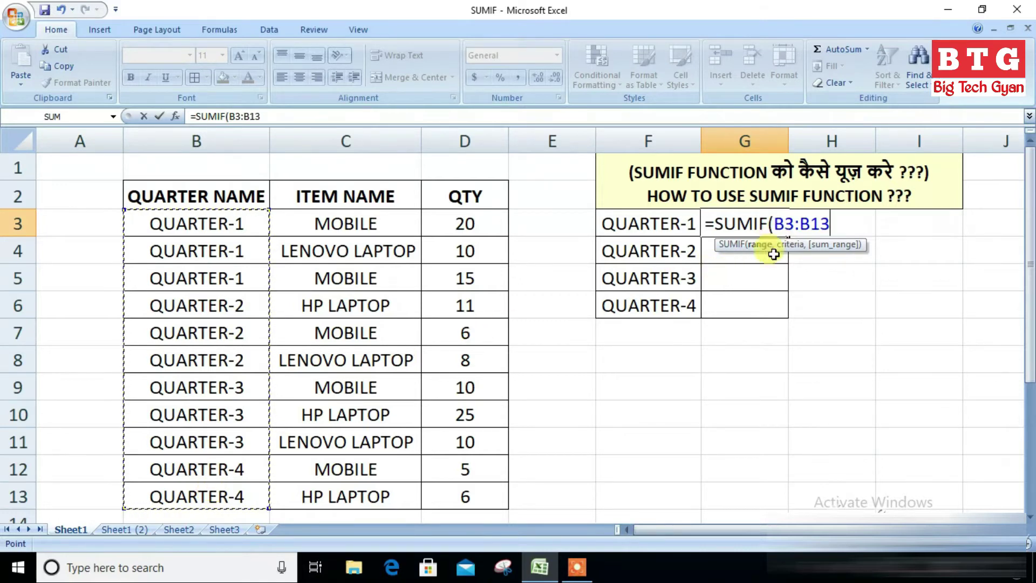
pyautogui.write(',')
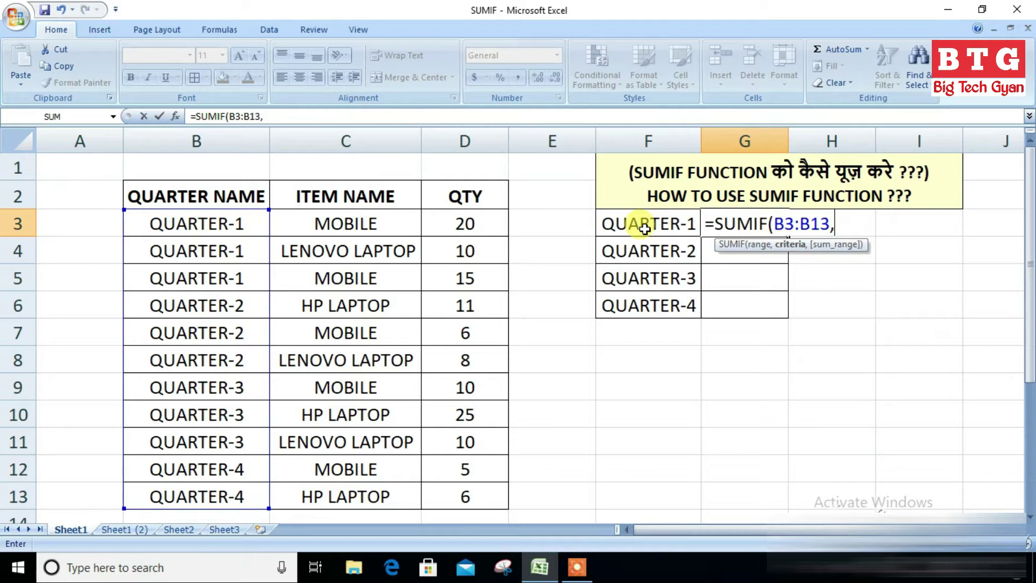
pyautogui.click(645, 229)
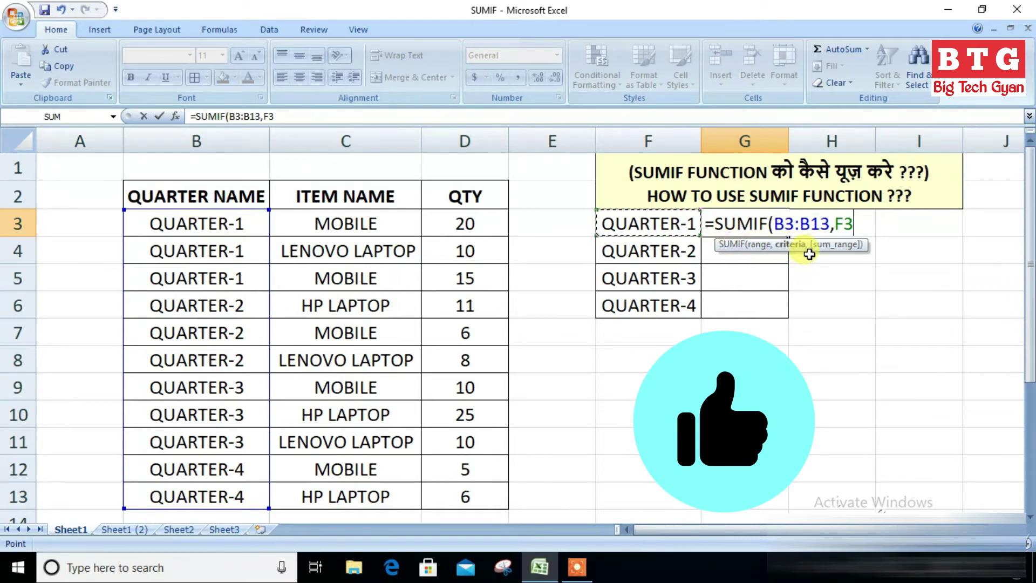
pyautogui.write(',')
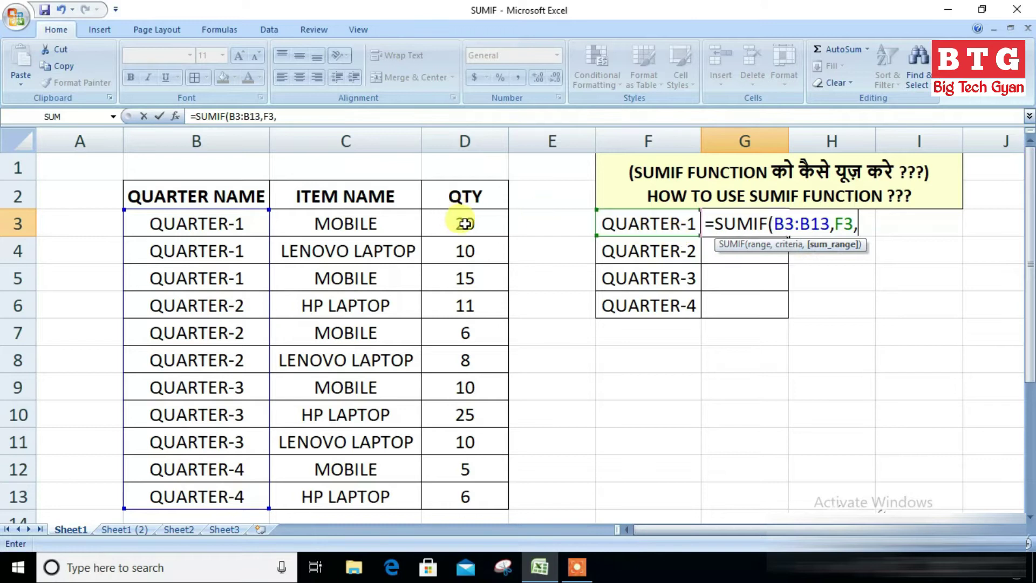
pyautogui.moveTo(464, 224); pyautogui.dragTo(464, 502)
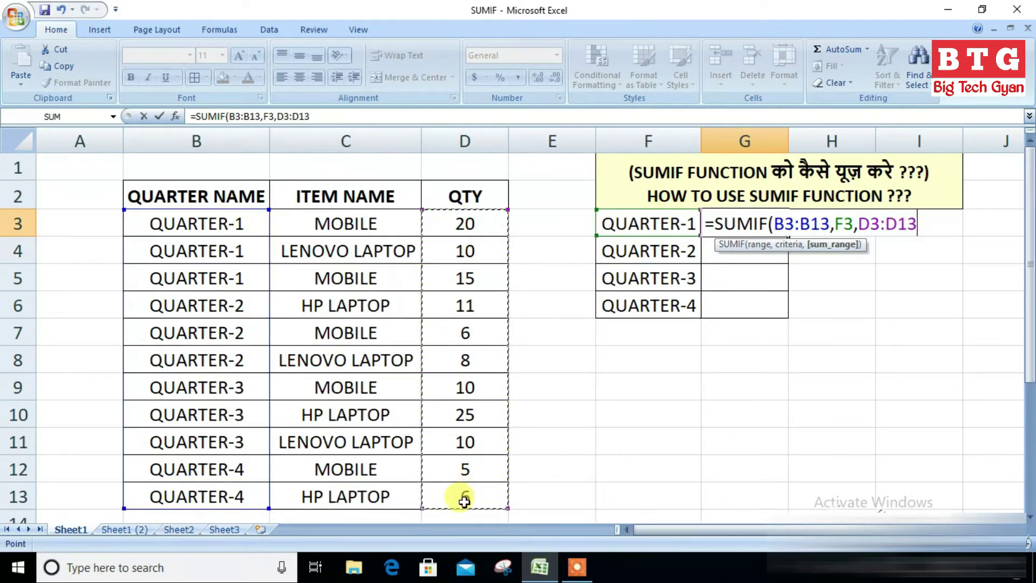
pyautogui.write(')')
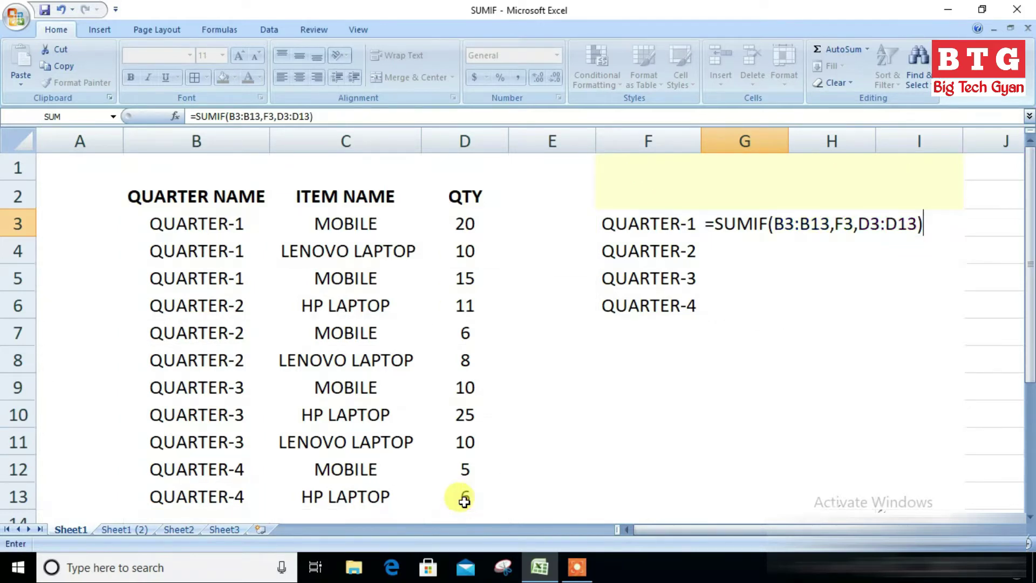
pyautogui.press('Return')
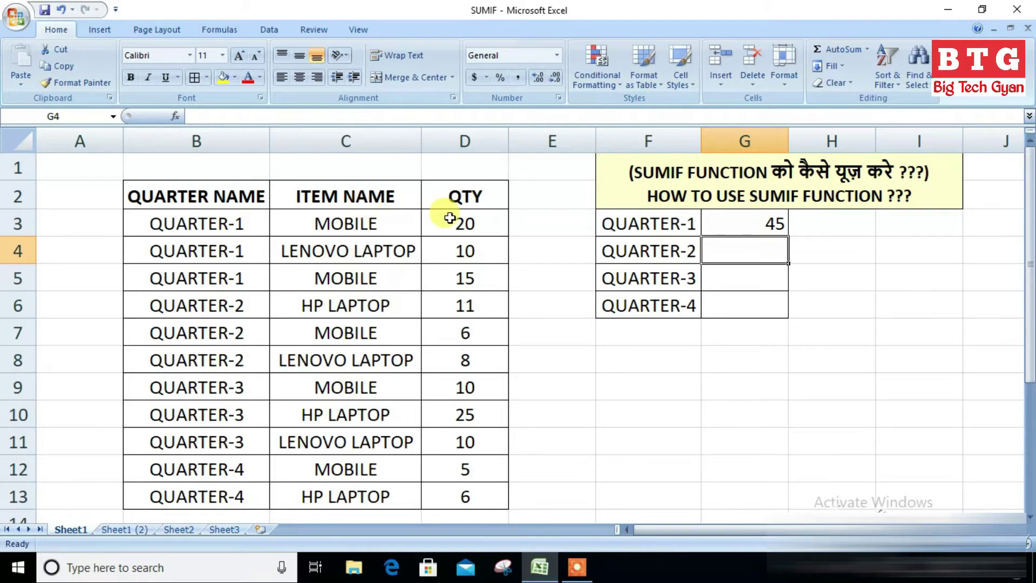
# Fill the G3 SUMIF formula down to G6, giving quarter totals 45, 25, 45 and 11
pyautogui.moveTo(449, 226); pyautogui.dragTo(454, 282)
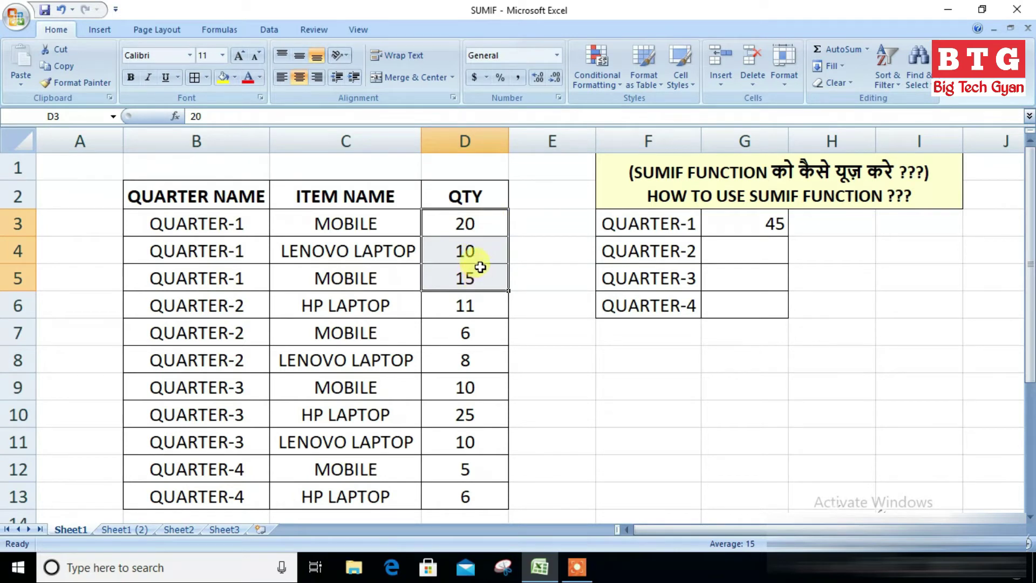
pyautogui.click(775, 221)
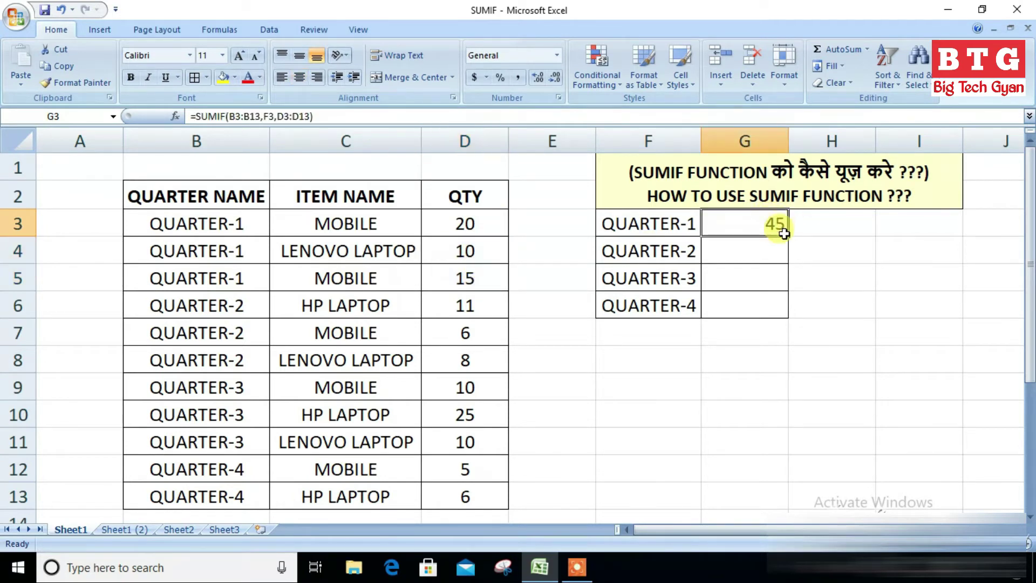
pyautogui.moveTo(789, 236); pyautogui.dragTo(788, 313)
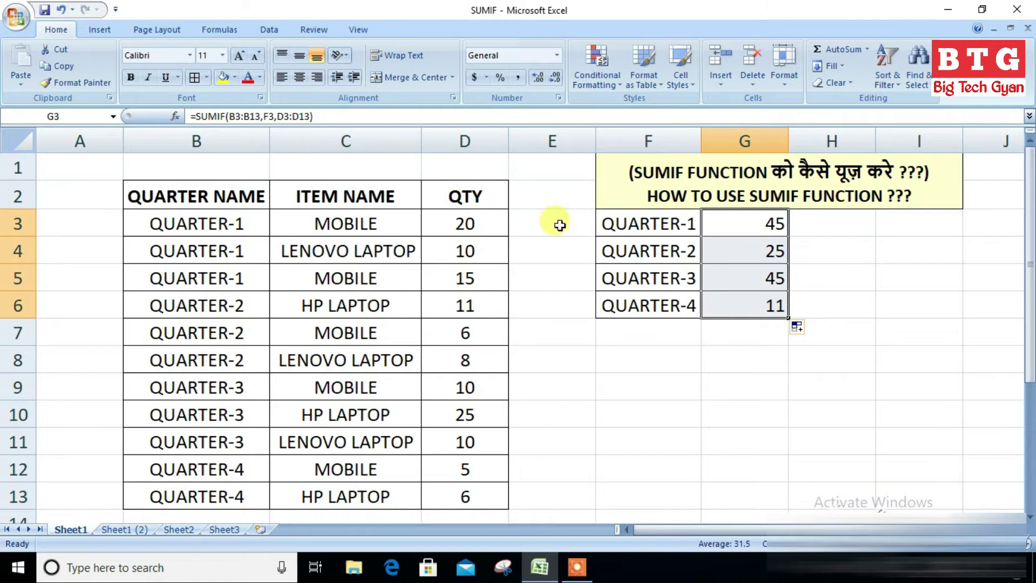
pyautogui.moveTo(465, 223); pyautogui.dragTo(467, 493)
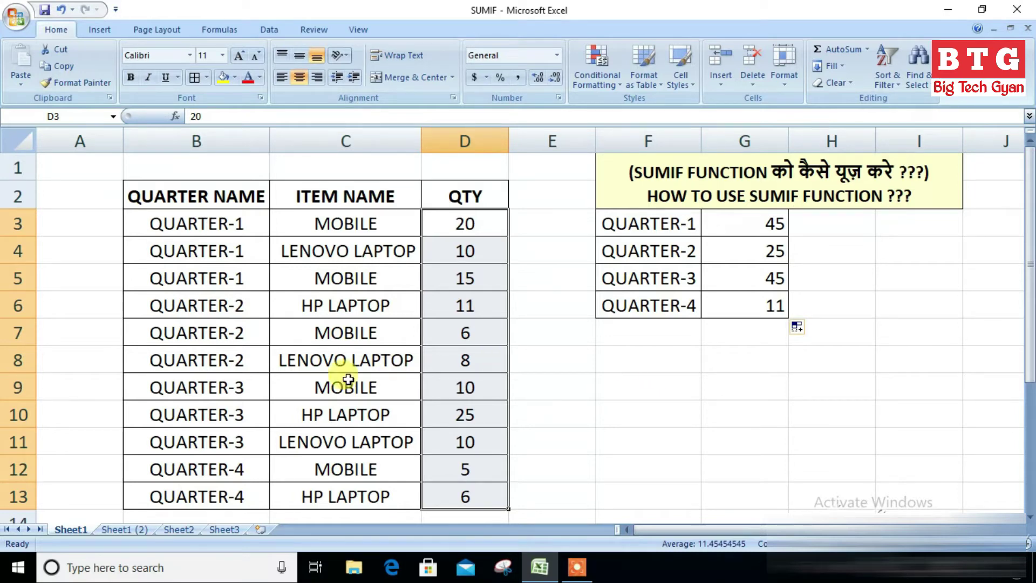
# On Sheet1 (2), enter =SUMIF(C3:C13,F3,D3:D13) in G3 for the MOBILE total of 56
pyautogui.click(130, 529)
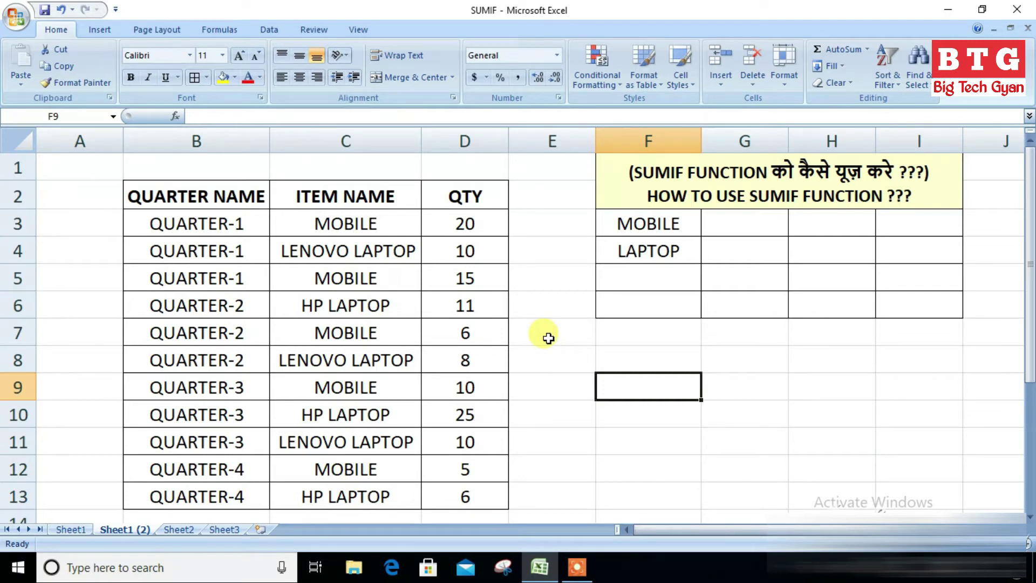
pyautogui.click(737, 223)
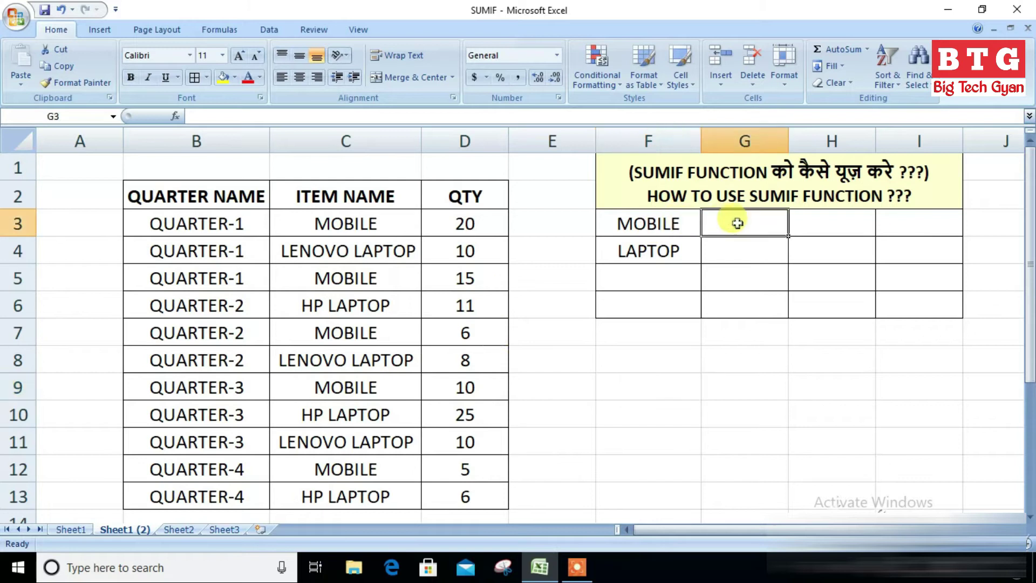
pyautogui.write('=')
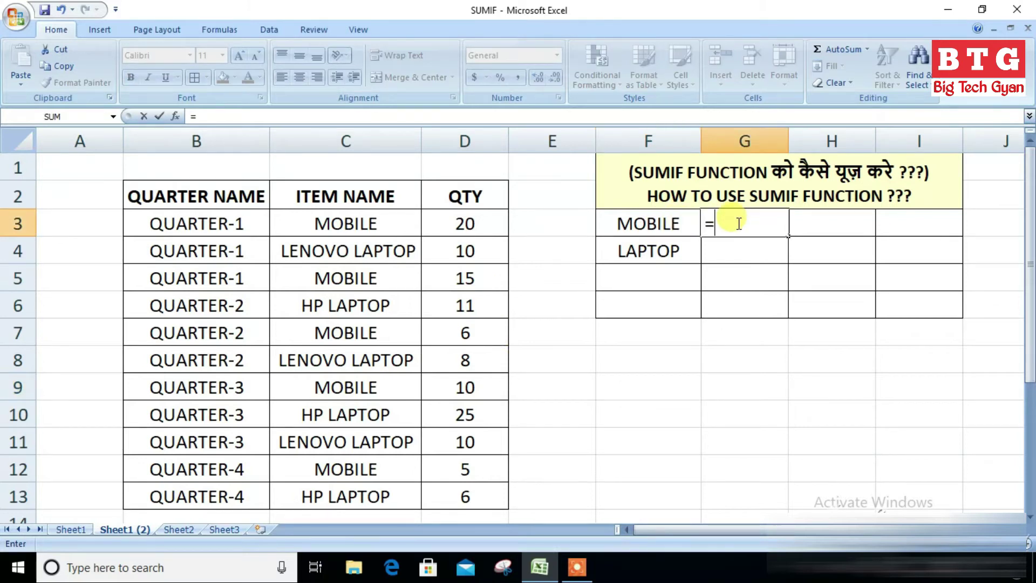
pyautogui.write('SUM')
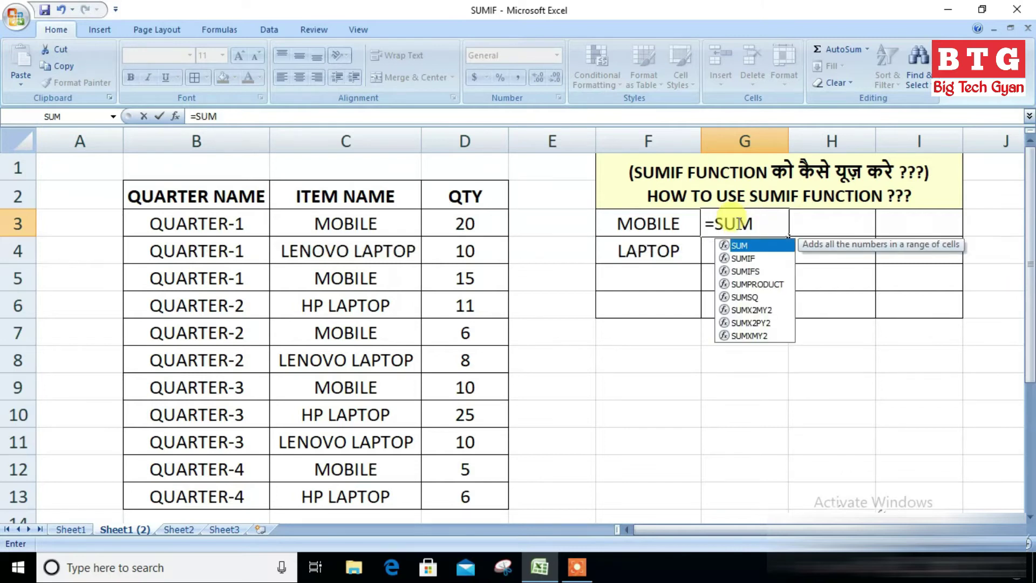
pyautogui.write('IF(')
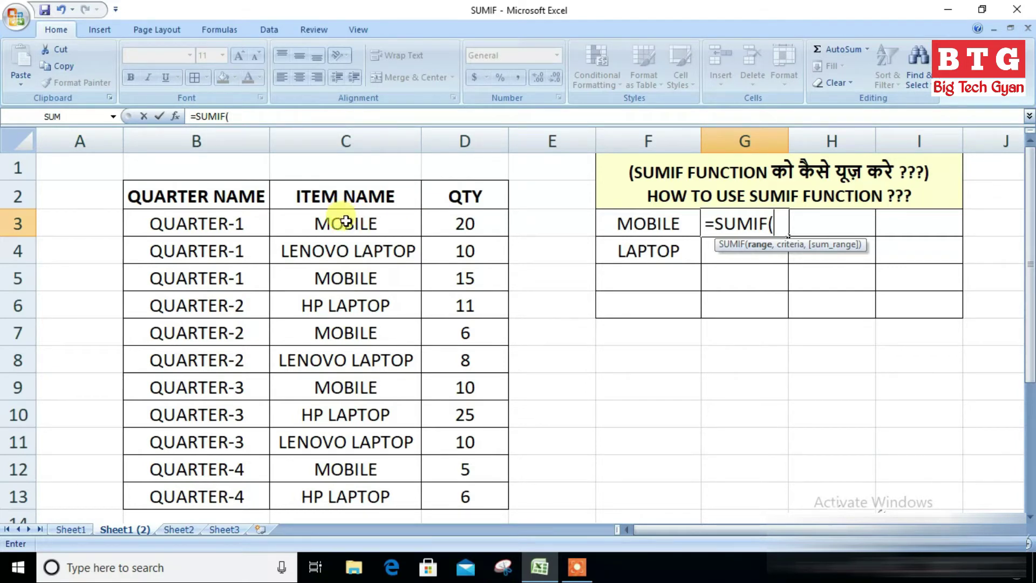
pyautogui.moveTo(346, 221); pyautogui.dragTo(345, 494)
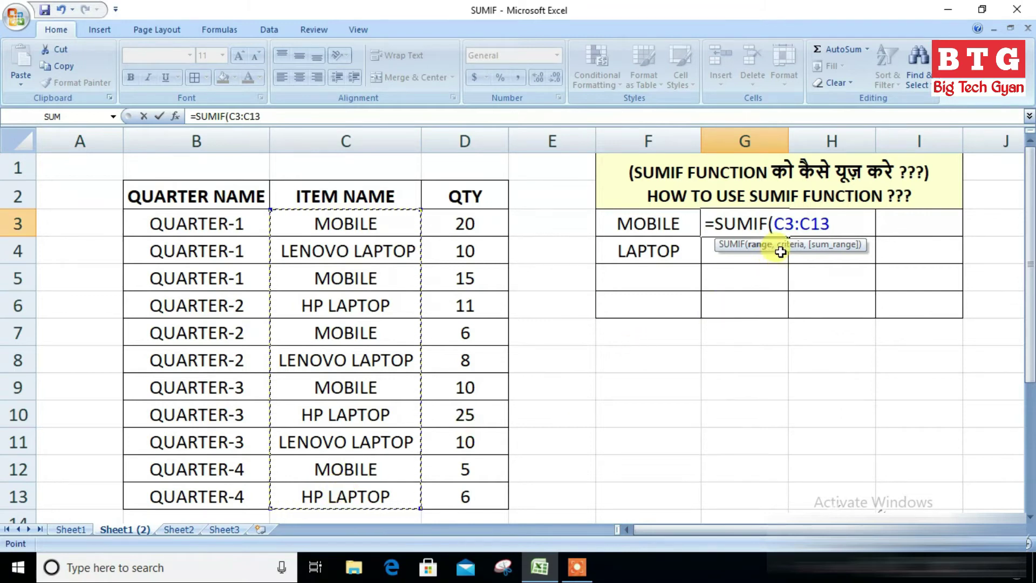
pyautogui.write(',')
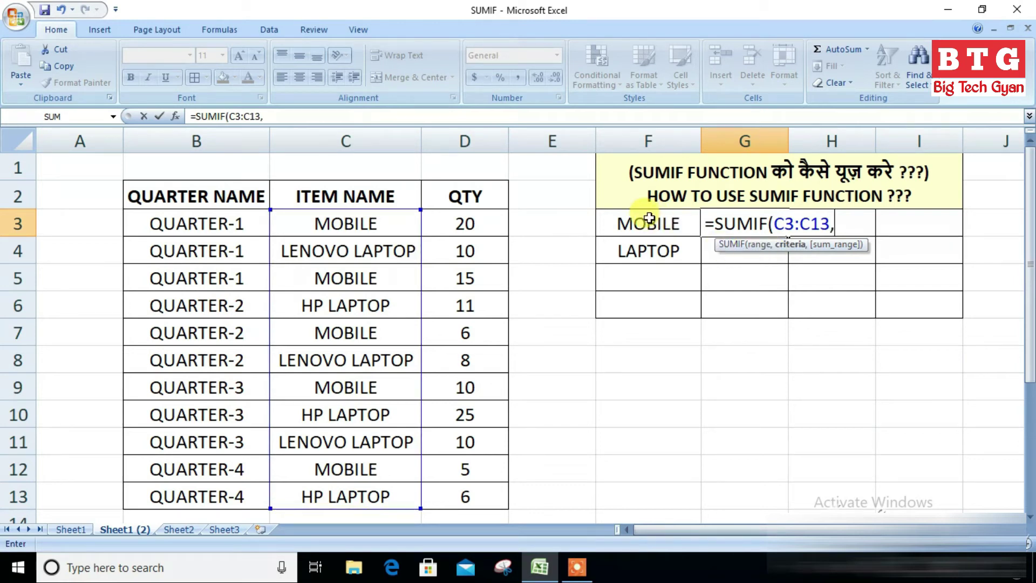
pyautogui.click(655, 224)
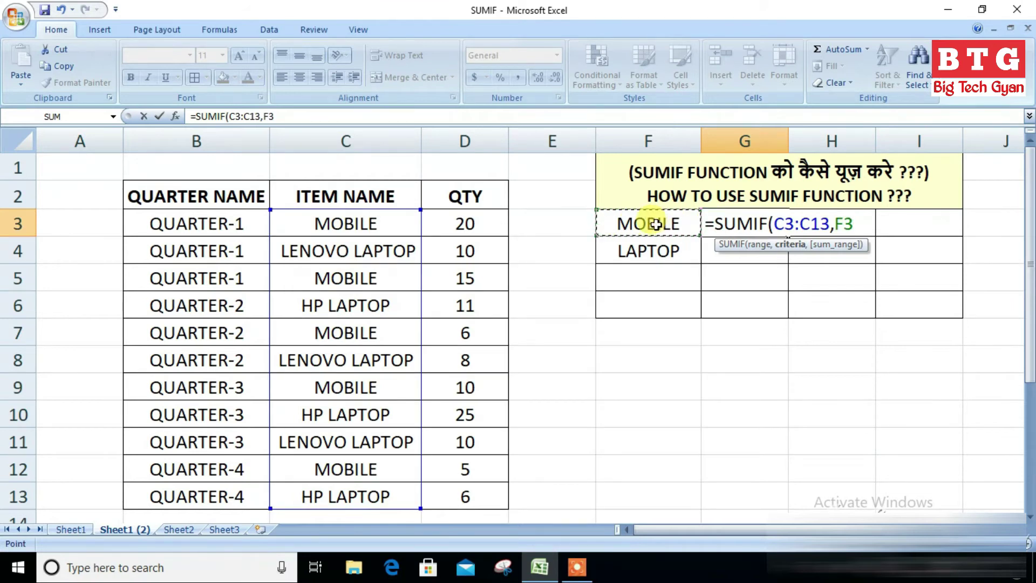
pyautogui.write(',')
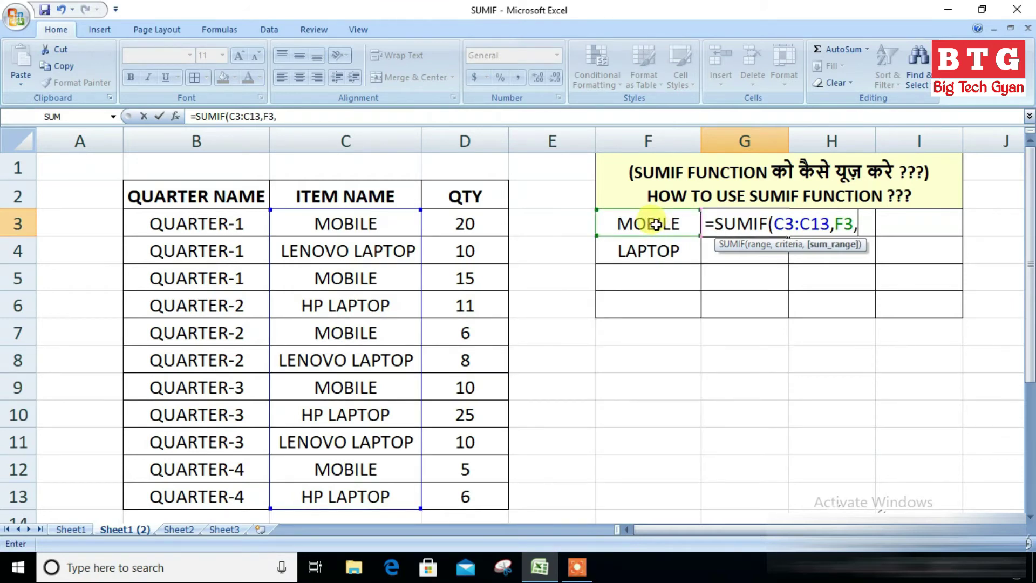
pyautogui.moveTo(454, 227); pyautogui.dragTo(455, 494)
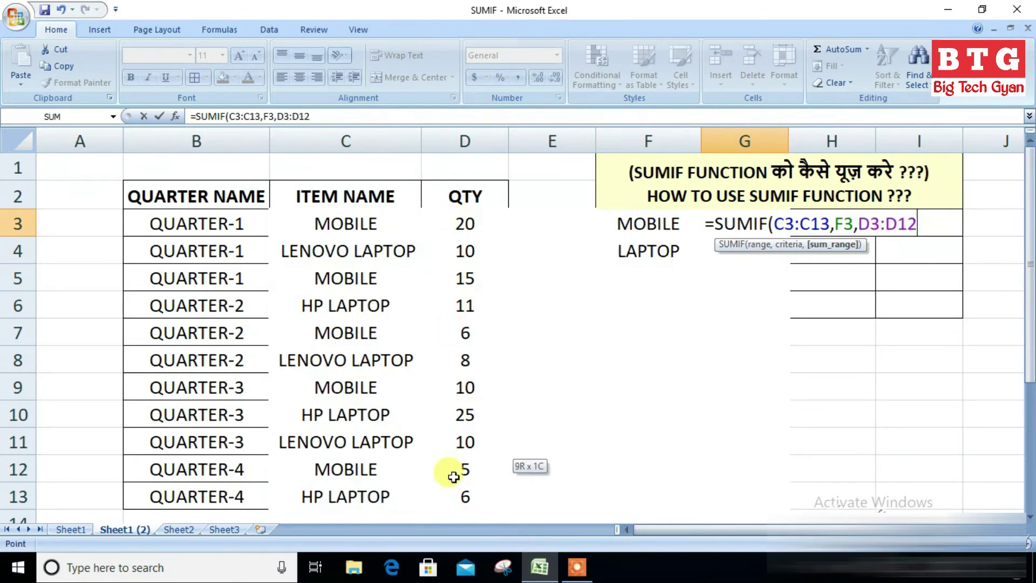
pyautogui.write(')')
pyautogui.press('Return')
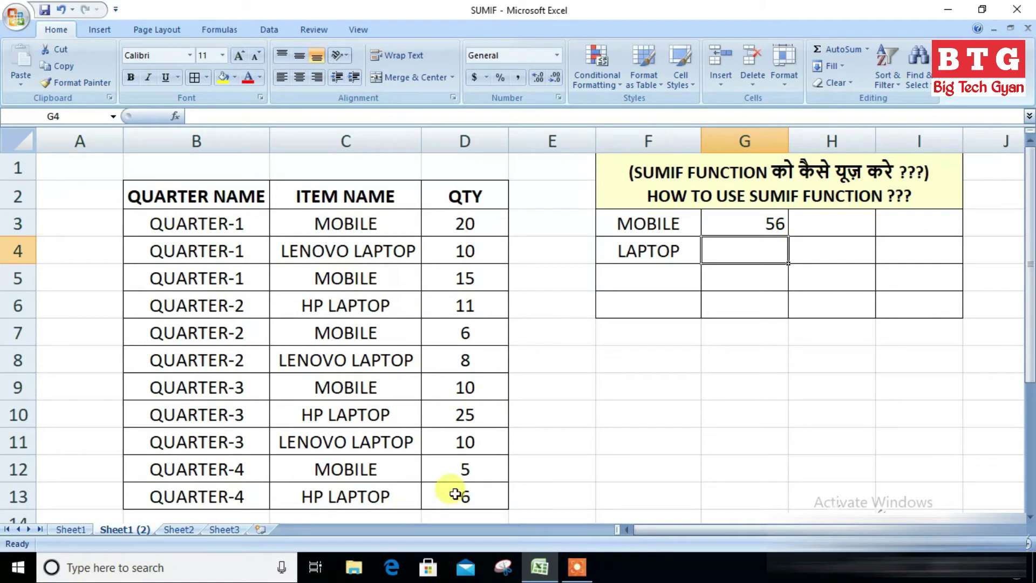
pyautogui.click(468, 224)
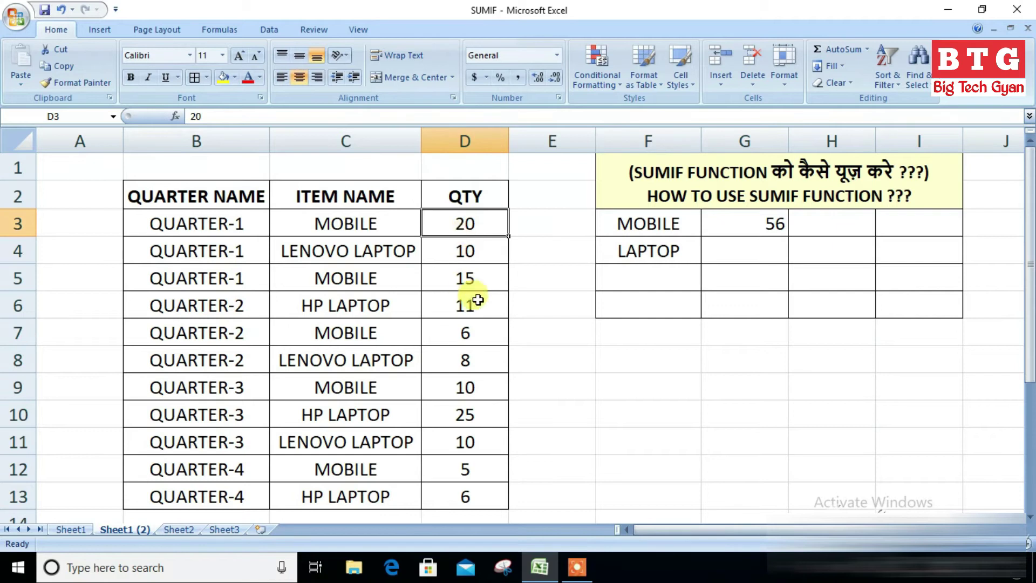
pyautogui.keyDown('ctrl'); pyautogui.click(467, 278); pyautogui.keyUp('ctrl')
pyautogui.keyDown('ctrl'); pyautogui.click(467, 333); pyautogui.keyUp('ctrl')
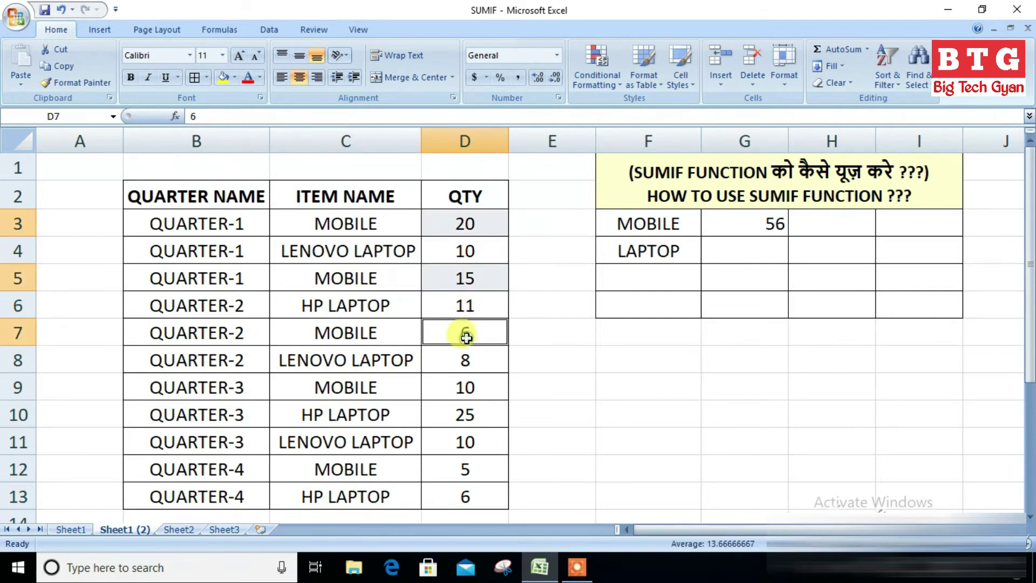
pyautogui.keyDown('ctrl'); pyautogui.click(473, 388); pyautogui.keyUp('ctrl')
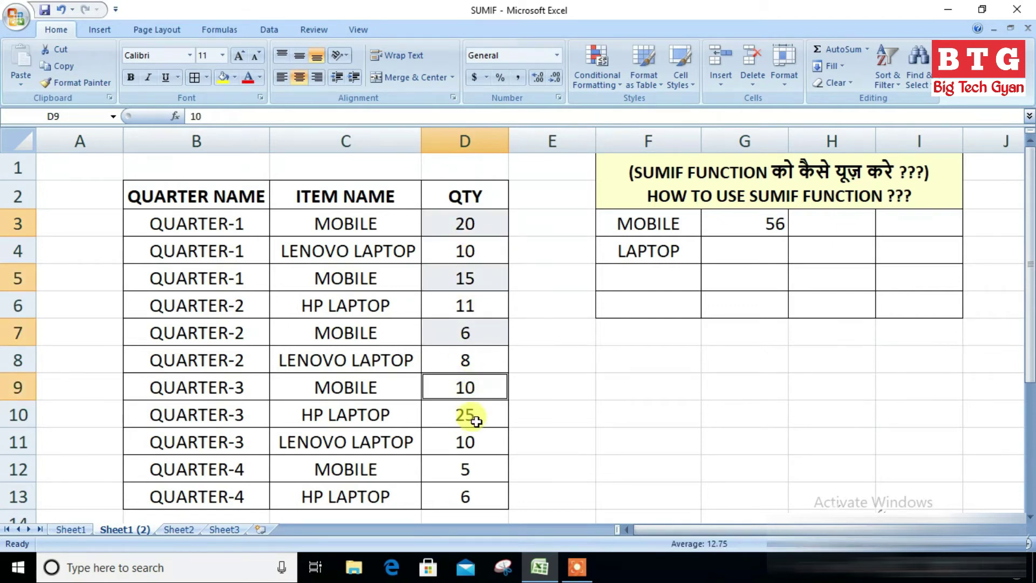
pyautogui.keyDown('ctrl'); pyautogui.click(472, 464); pyautogui.keyUp('ctrl')
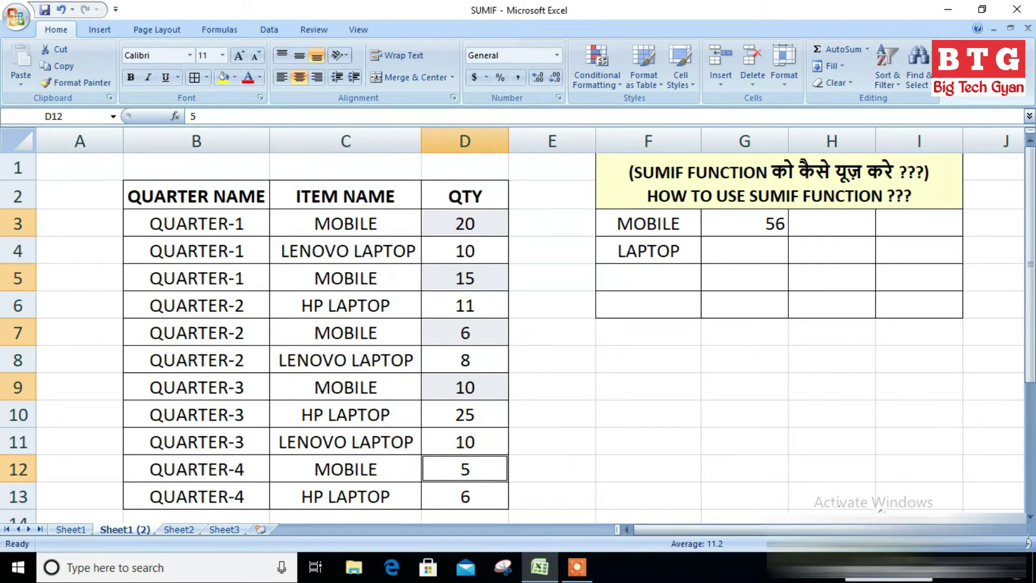
pyautogui.click(746, 257)
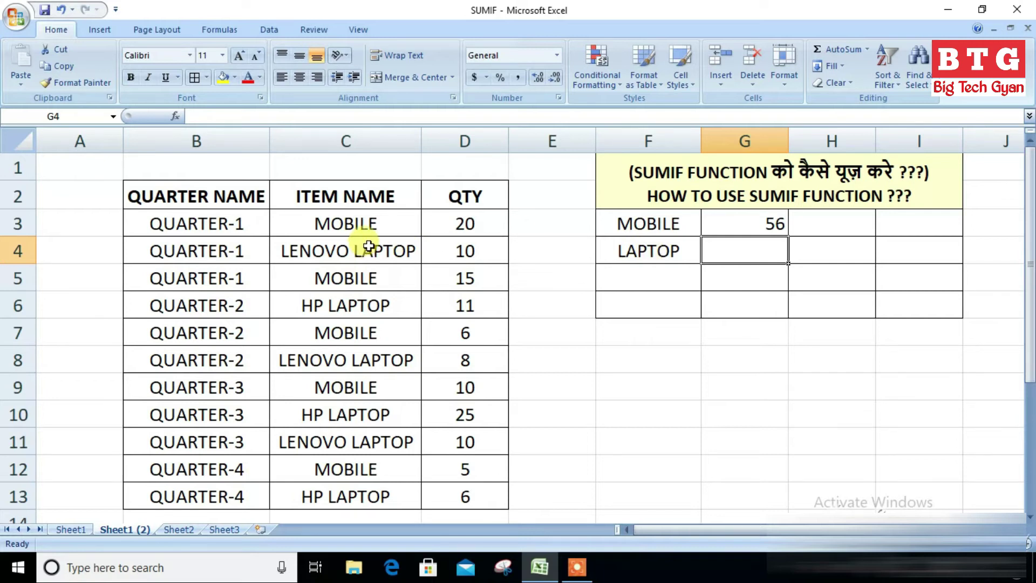
pyautogui.click(712, 218)
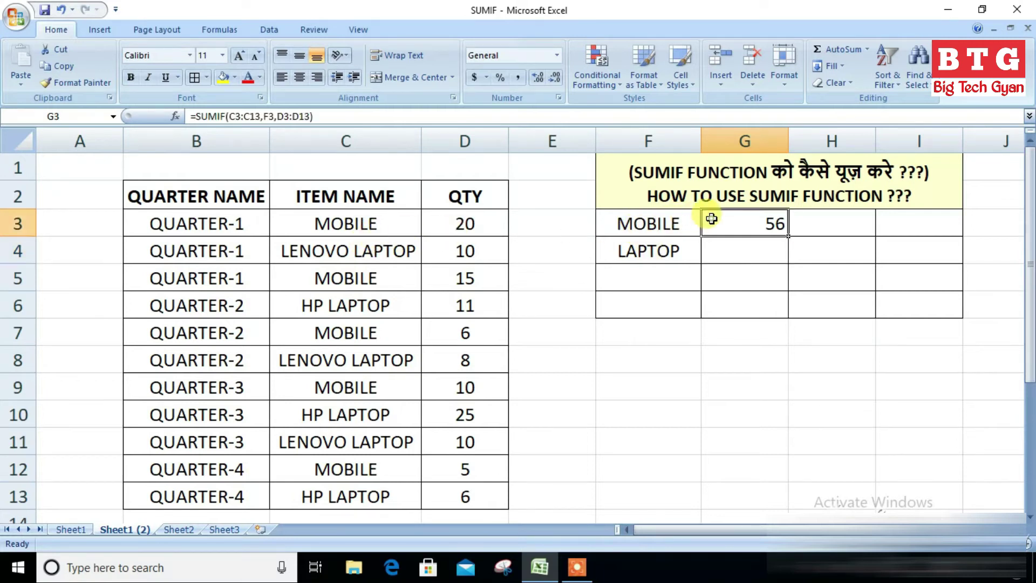
pyautogui.moveTo(788, 236); pyautogui.dragTo(788, 263)
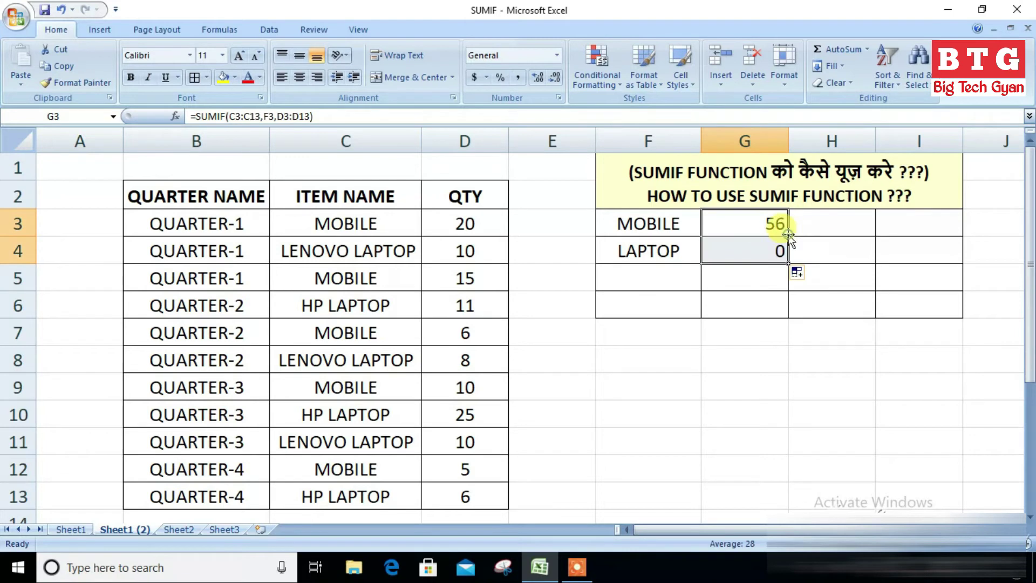
pyautogui.click(730, 255)
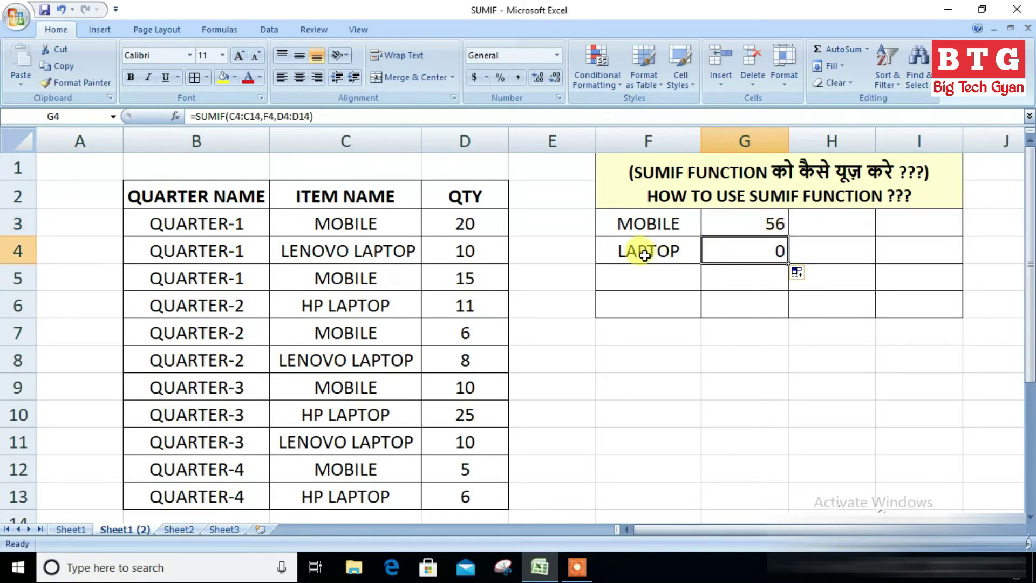
pyautogui.press('Delete')
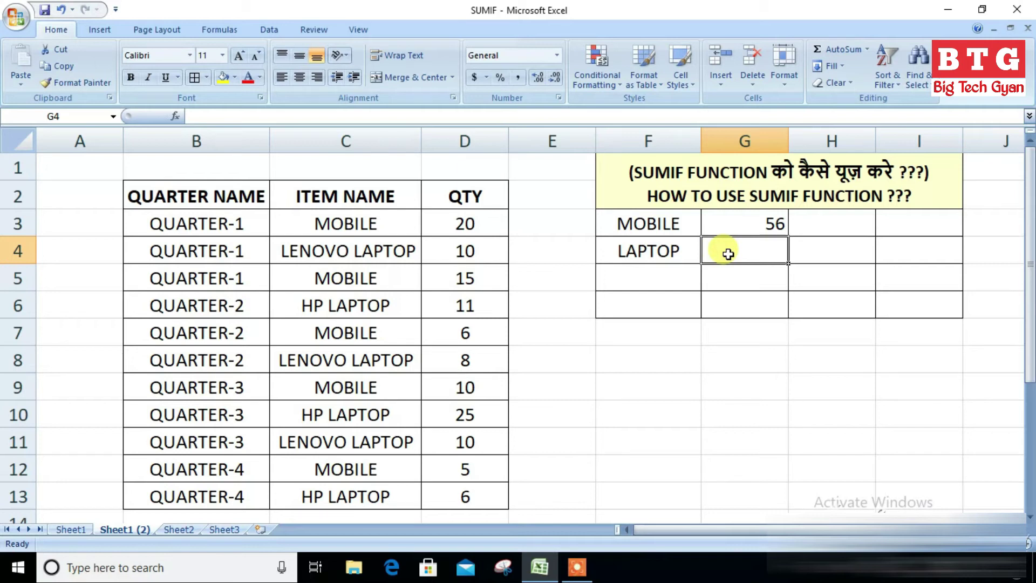
# In G4, build =SUMIF(C3:C13,"*LAPTOP*",D3:D13 with the wildcard criteria, leaving the bracket open
pyautogui.write('=')
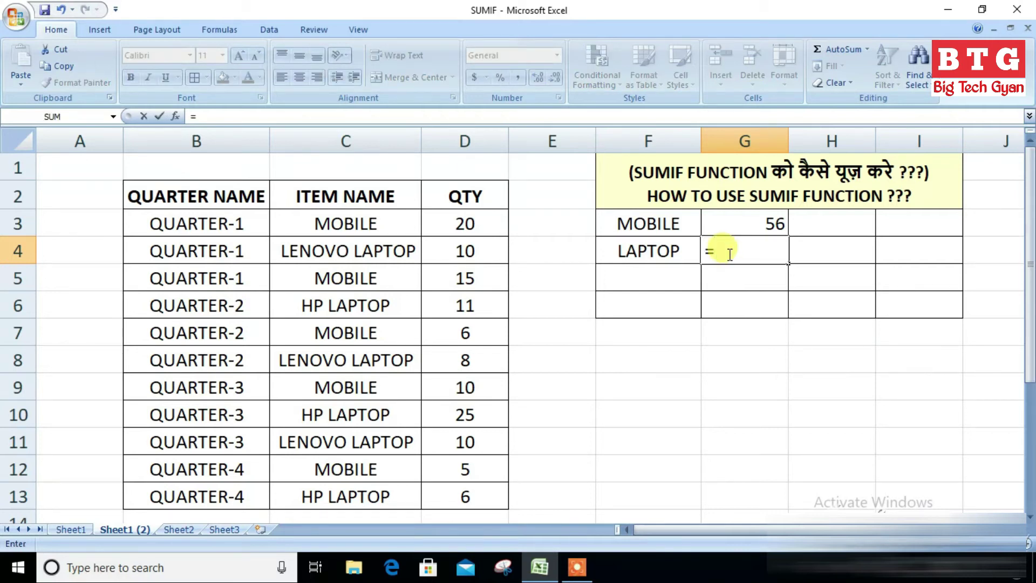
pyautogui.write('S')
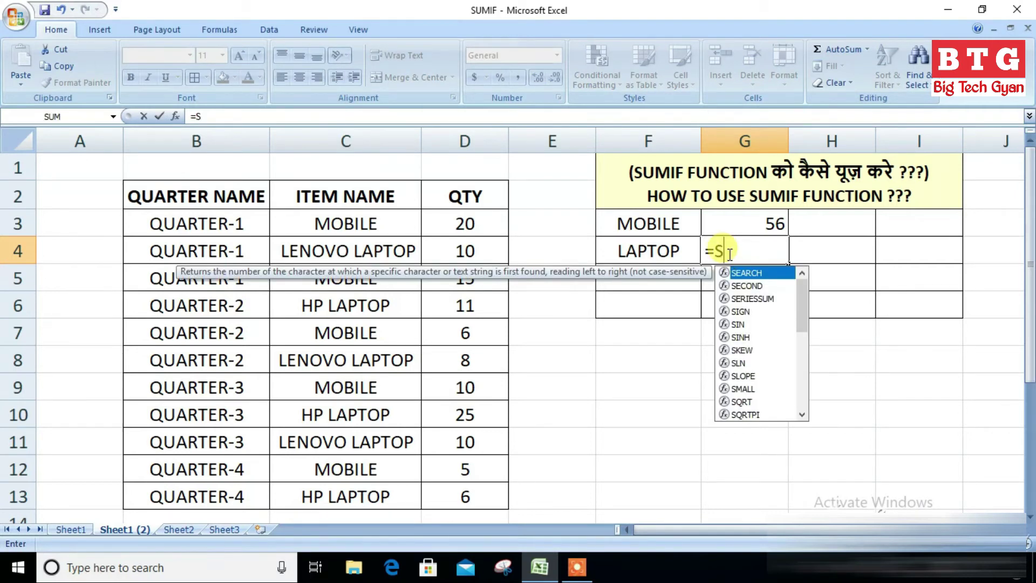
pyautogui.write('UMIF')
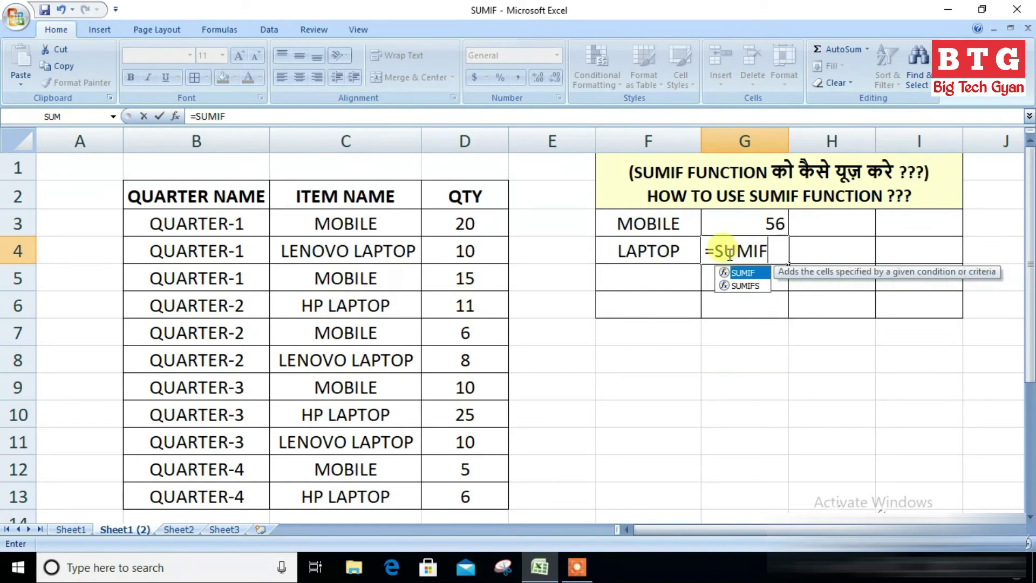
pyautogui.write('(')
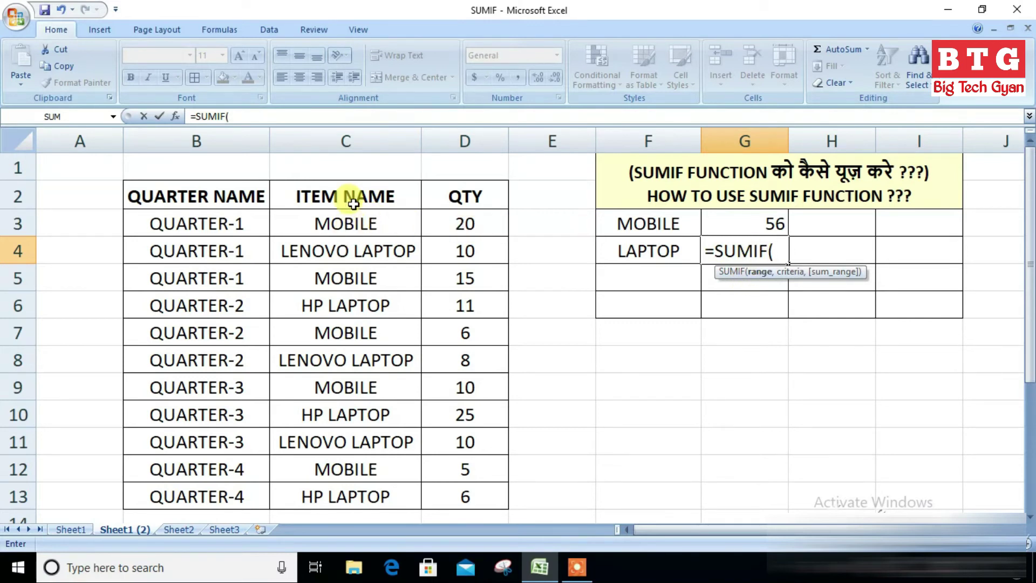
pyautogui.moveTo(343, 210); pyautogui.dragTo(344, 489)
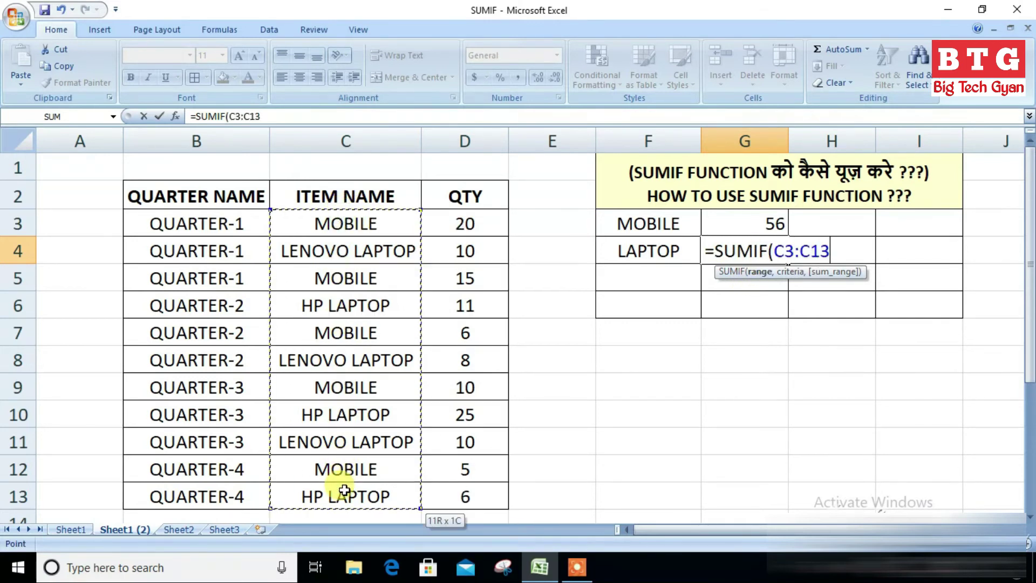
pyautogui.write(',')
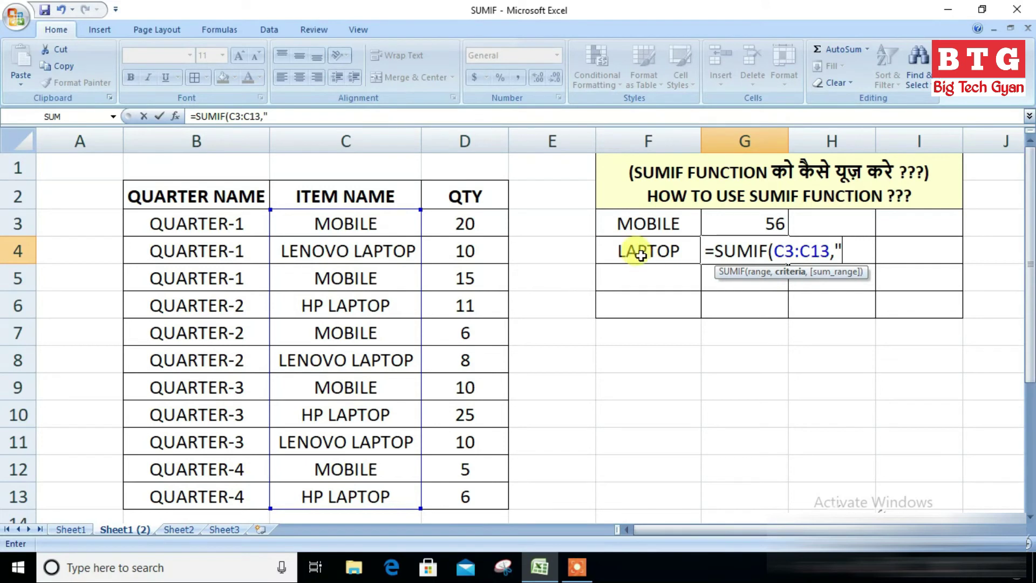
pyautogui.write('*')
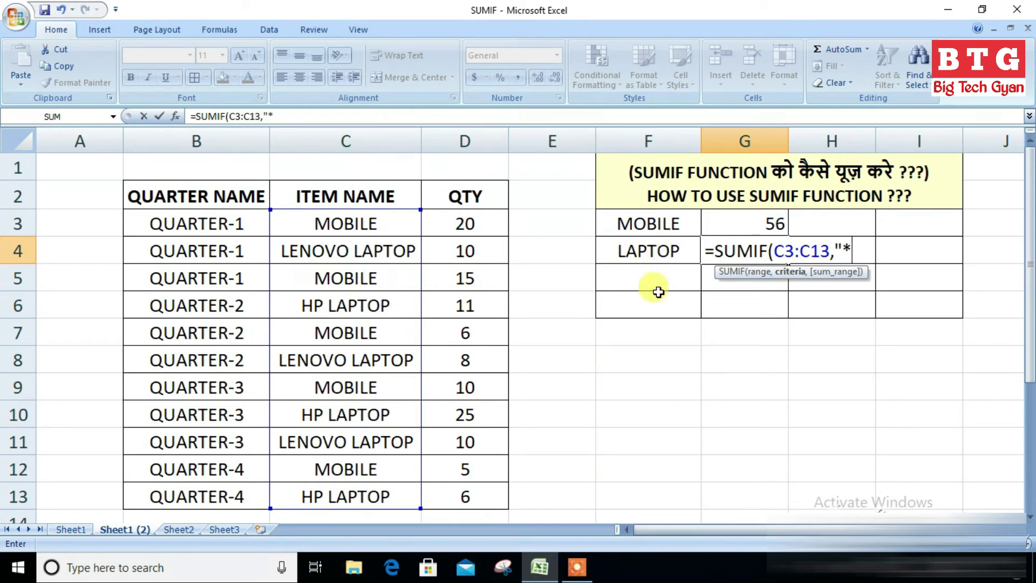
pyautogui.write('LAPTOP*')
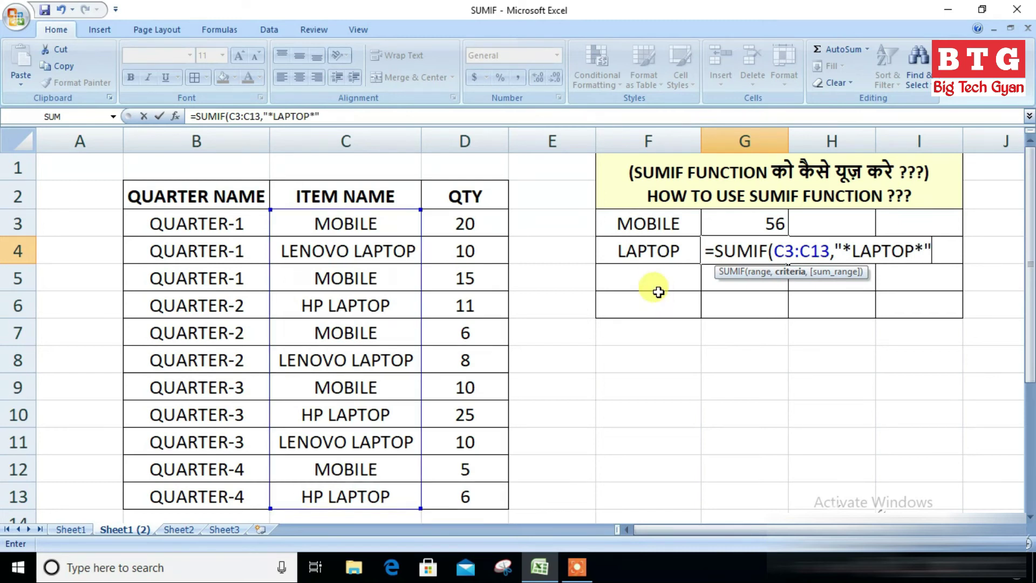
pyautogui.write(',')
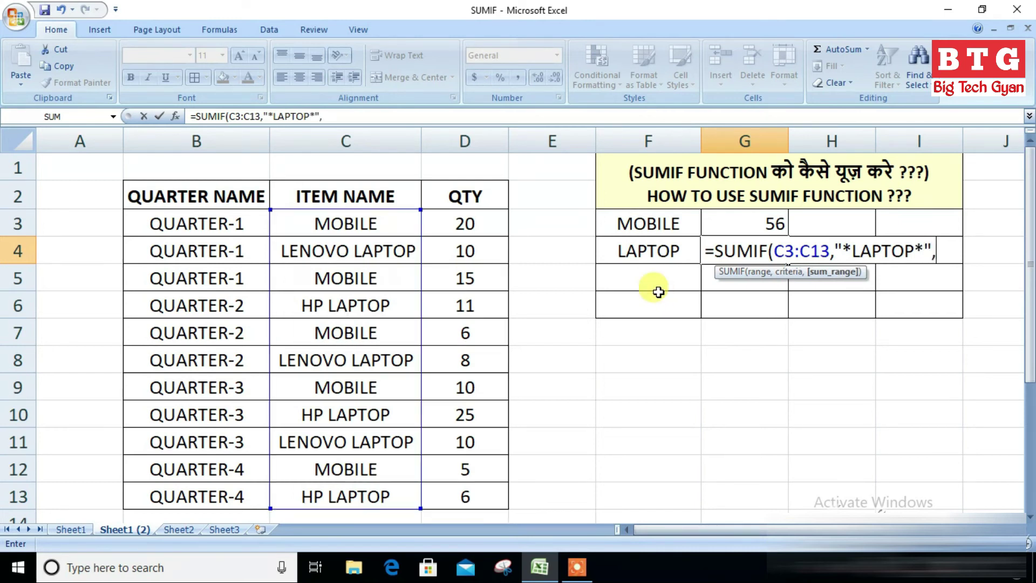
pyautogui.moveTo(456, 222)
pyautogui.mouseDown()
pyautogui.moveTo(474, 361)
pyautogui.moveTo(463, 499)
pyautogui.mouseUp()
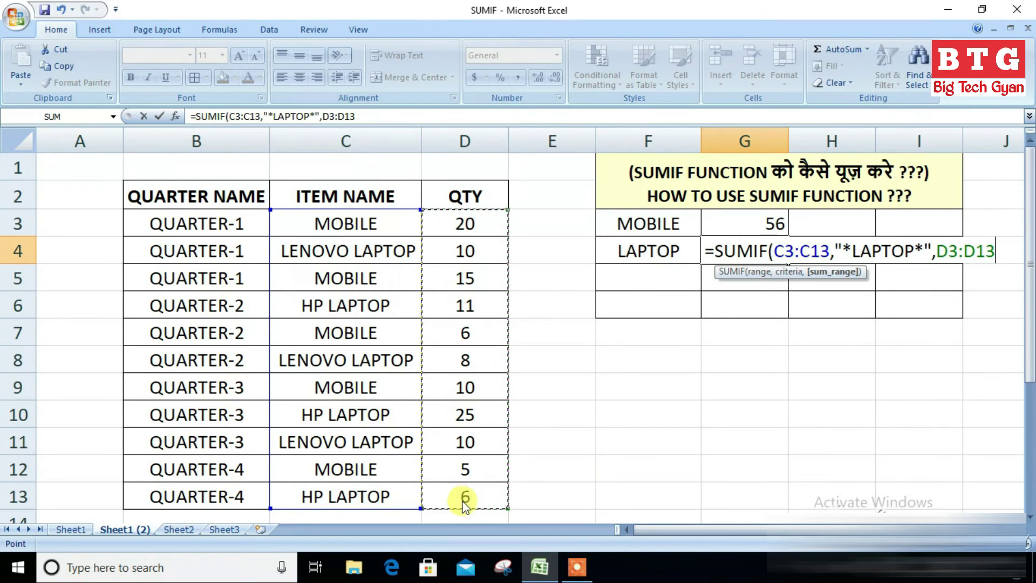
# Close and enter the LAPTOP formula (70), then verify it by selecting D4, D6, D8, D10, D11, D13
pyautogui.write(')')
pyautogui.press('Return')
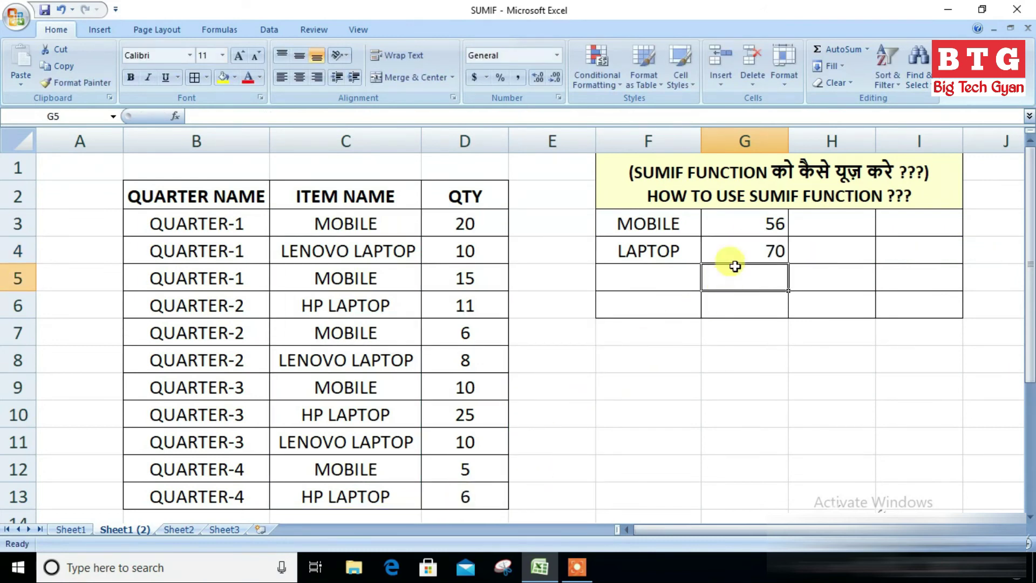
pyautogui.click(477, 251)
pyautogui.keyDown('ctrl'); pyautogui.click(479, 308); pyautogui.keyUp('ctrl')
pyautogui.keyDown('ctrl'); pyautogui.click(467, 360); pyautogui.keyUp('ctrl')
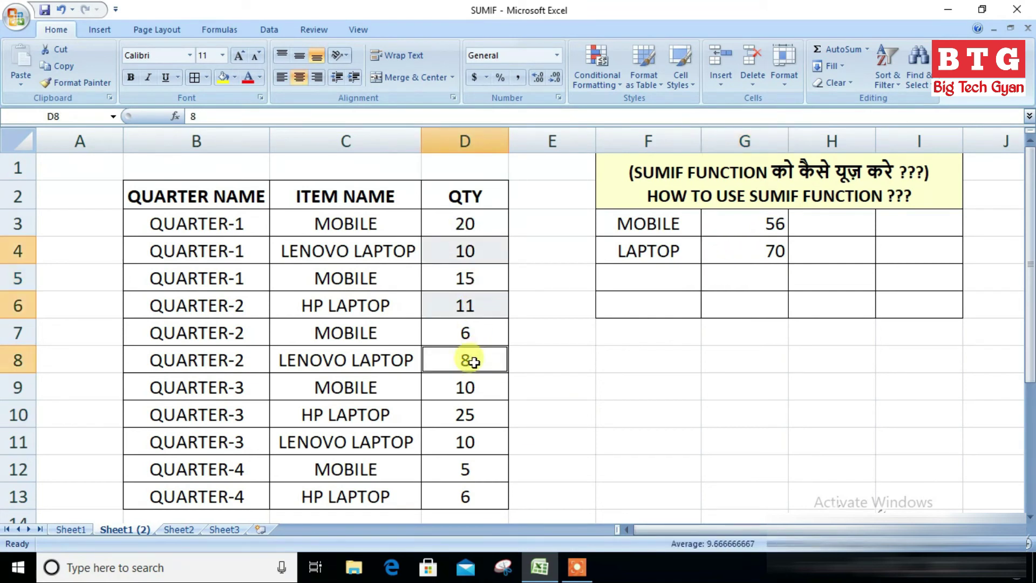
pyautogui.keyDown('ctrl'); pyautogui.click(467, 416); pyautogui.keyUp('ctrl')
pyautogui.keyDown('ctrl'); pyautogui.click(464, 440); pyautogui.keyUp('ctrl')
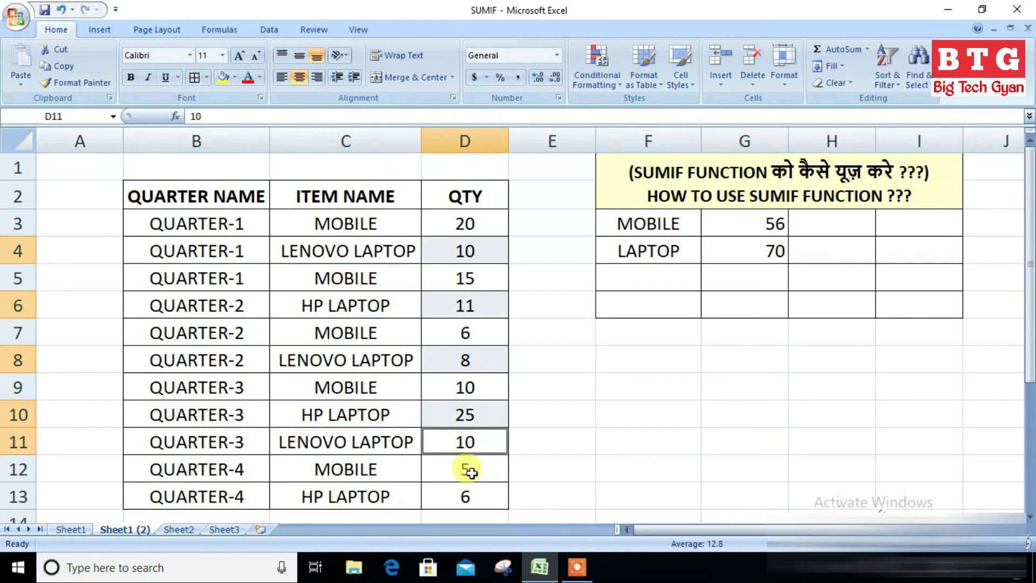
pyautogui.keyDown('ctrl'); pyautogui.click(465, 492); pyautogui.keyUp('ctrl')
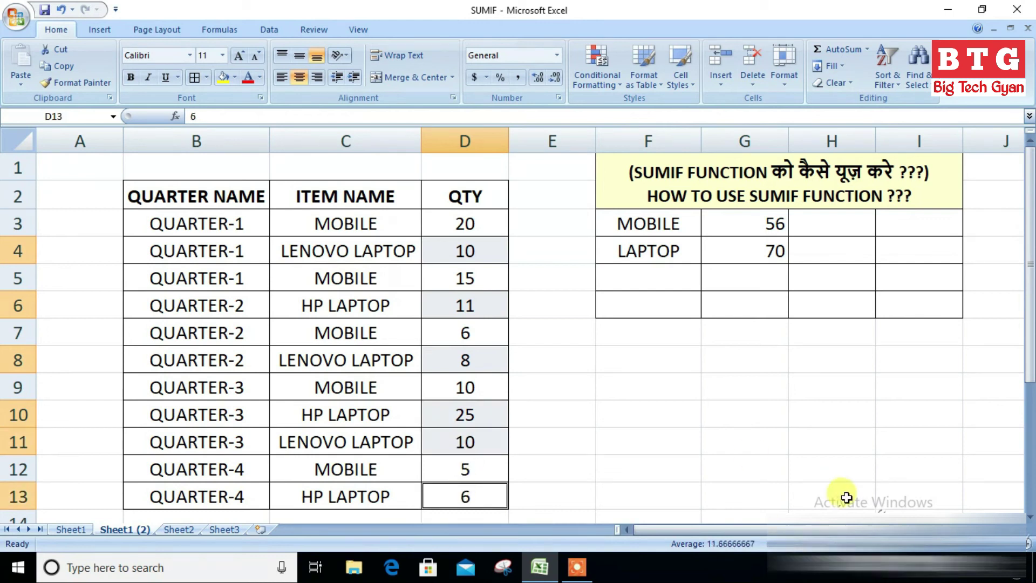